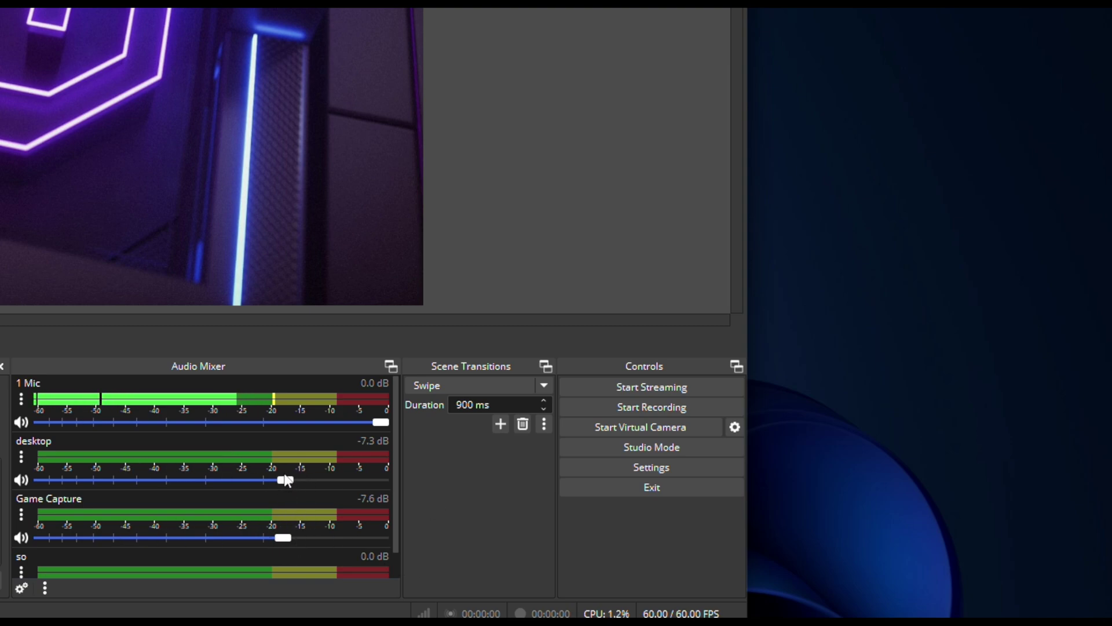
mouse_move(287, 540)
mouse_down()
mouse_move(256, 543)
mouse_move(287, 540)
mouse_up()
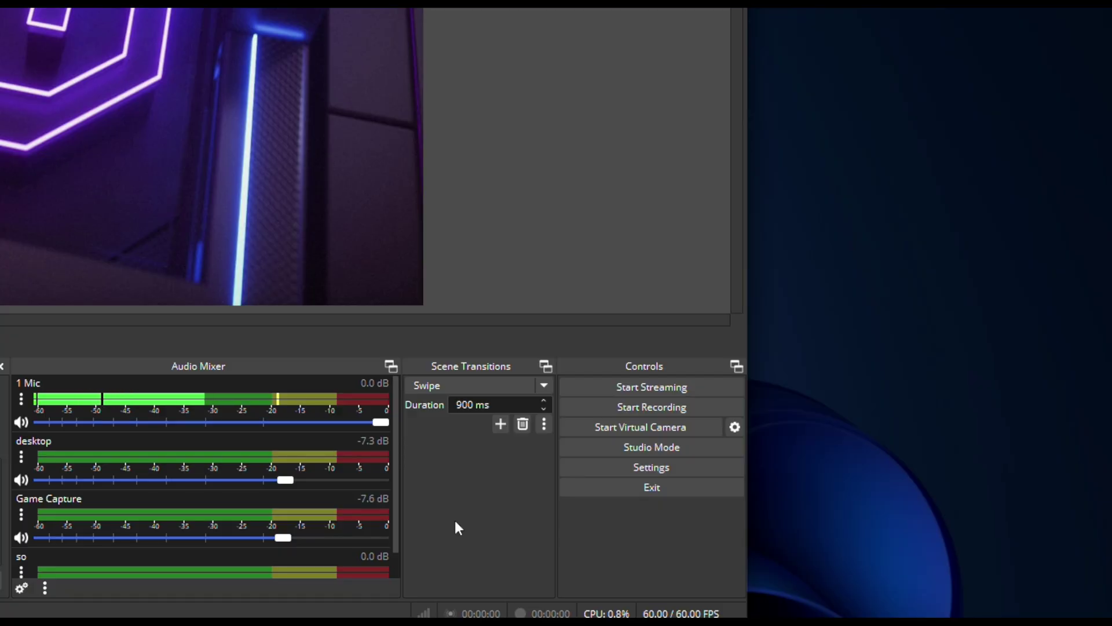
click(23, 397)
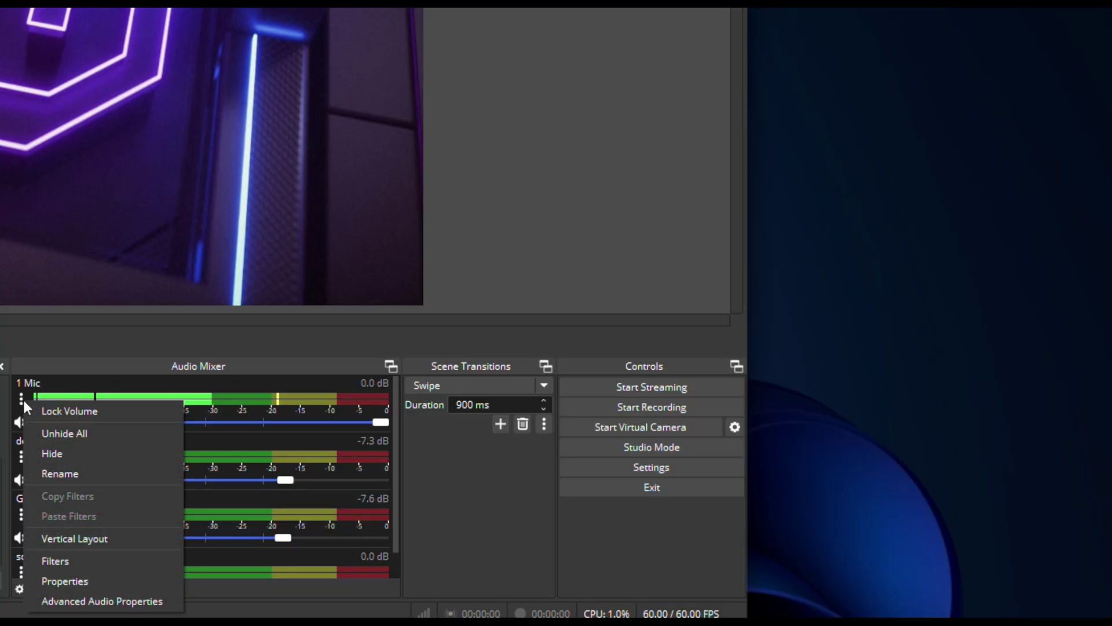
key(Escape)
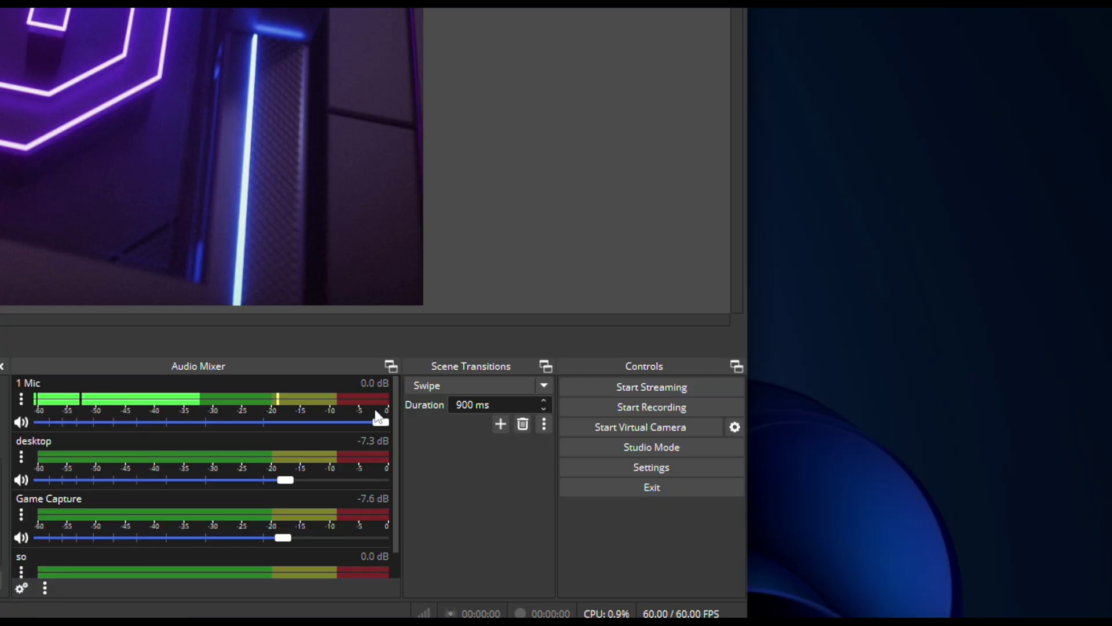
Open the filters of the 1 Mic audio source and add a Compressor filter with the default name.
click(22, 398)
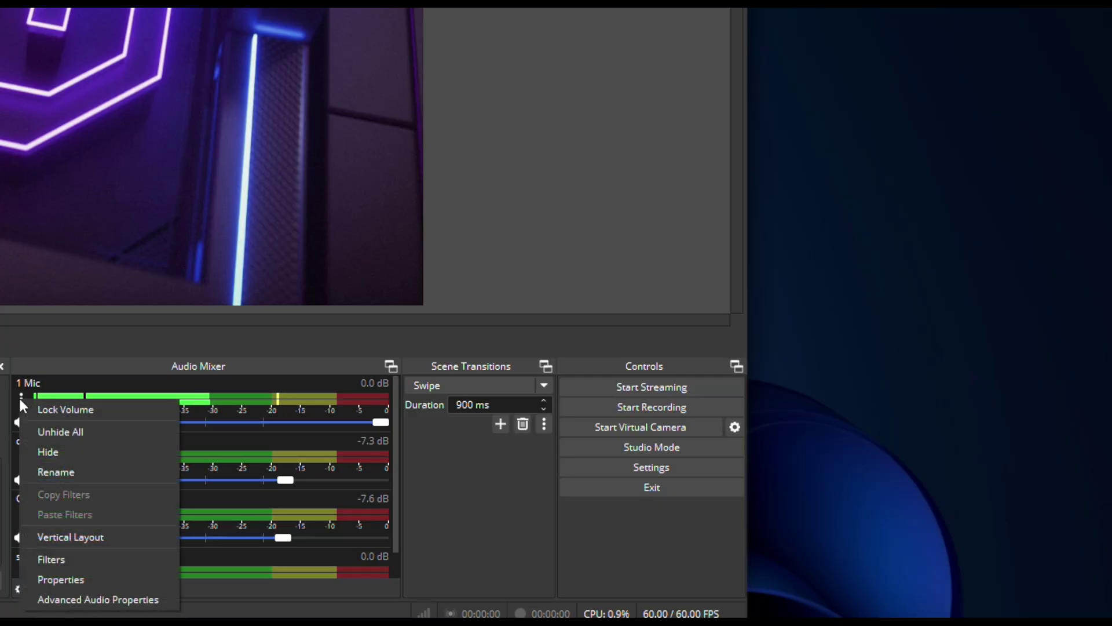
click(92, 557)
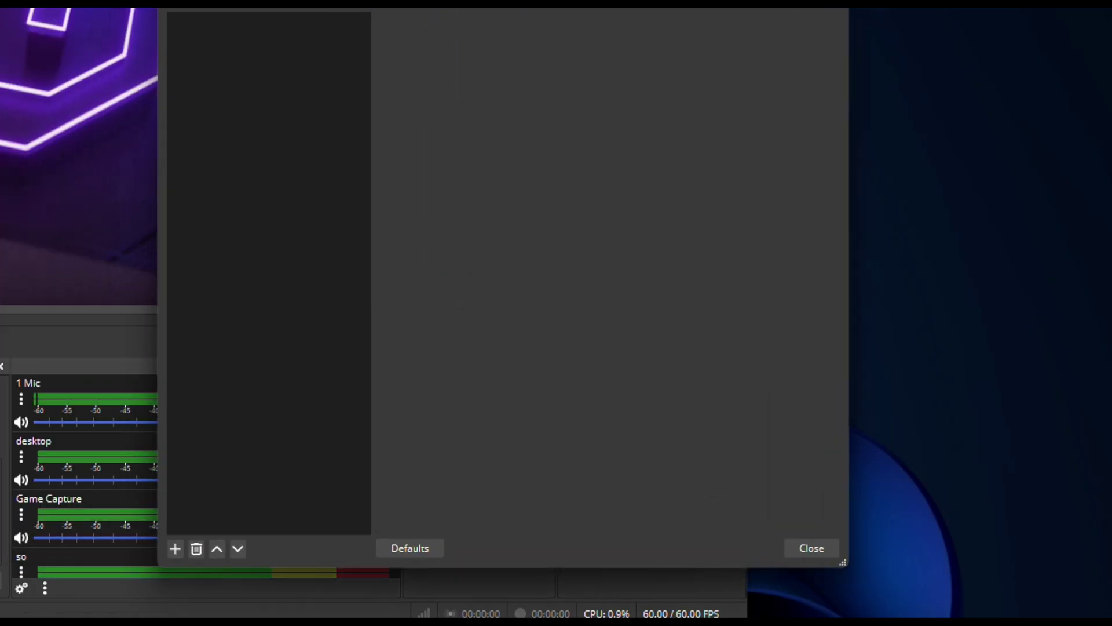
drag(523, 29, 777, 27)
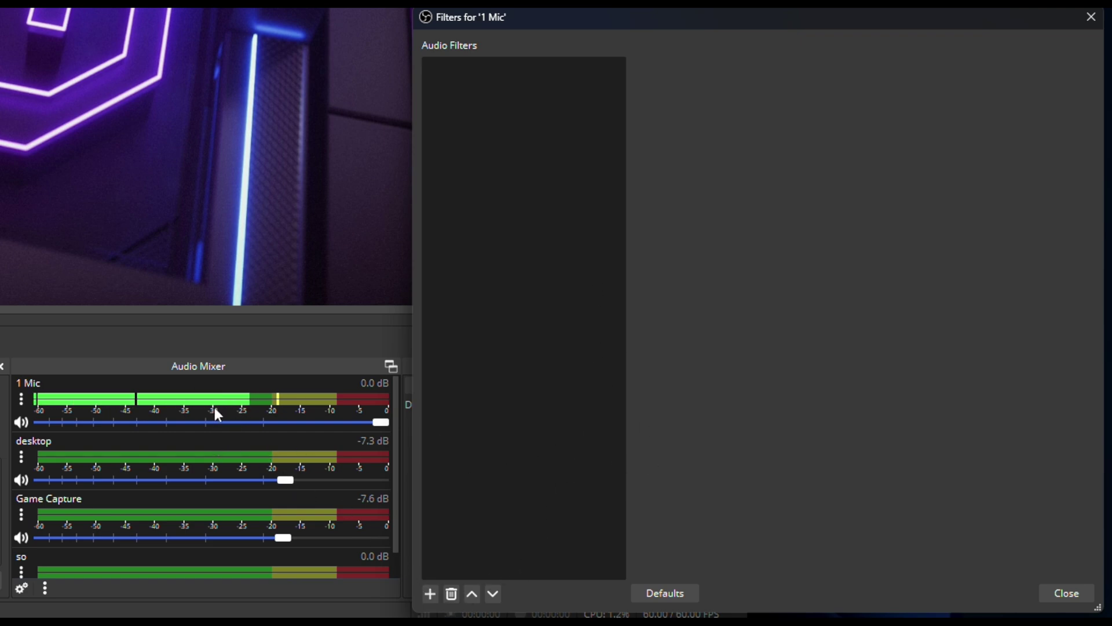
click(431, 593)
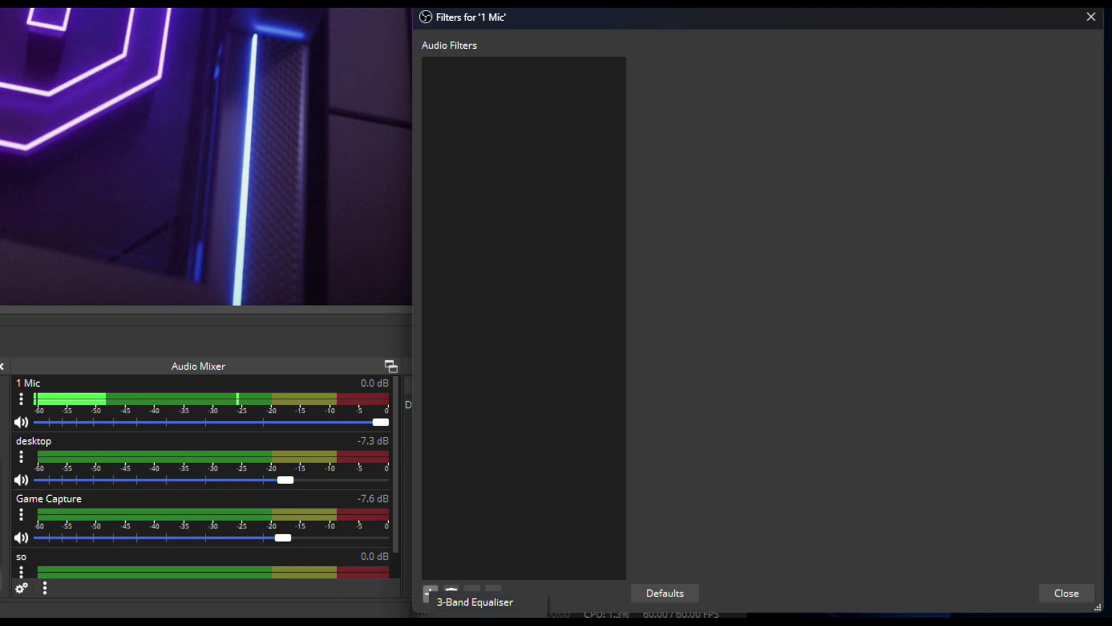
click(475, 615)
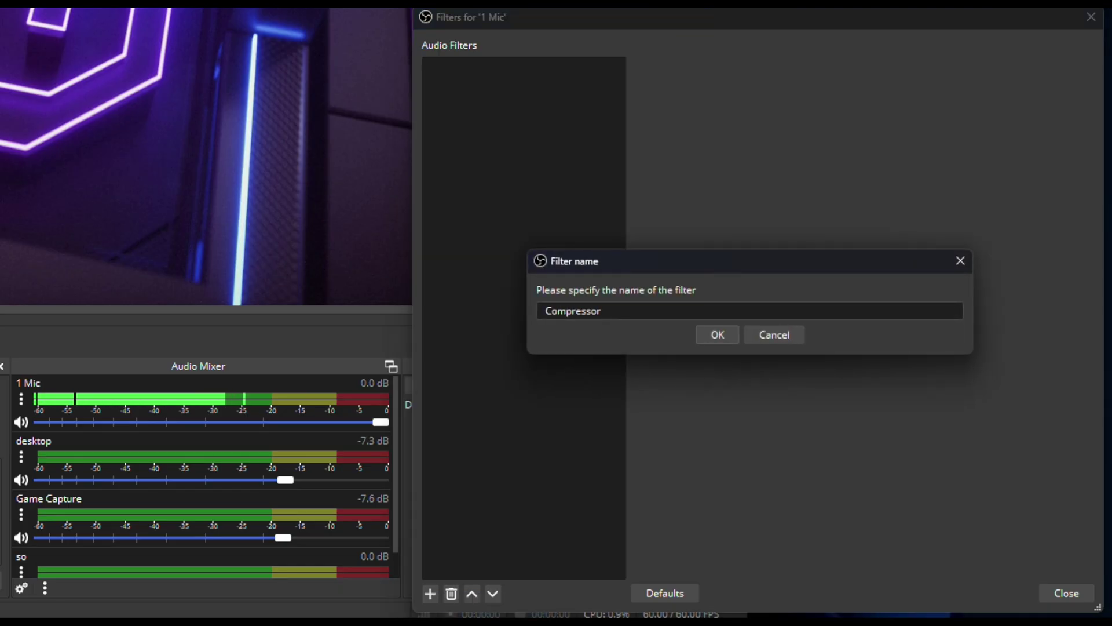
click(721, 336)
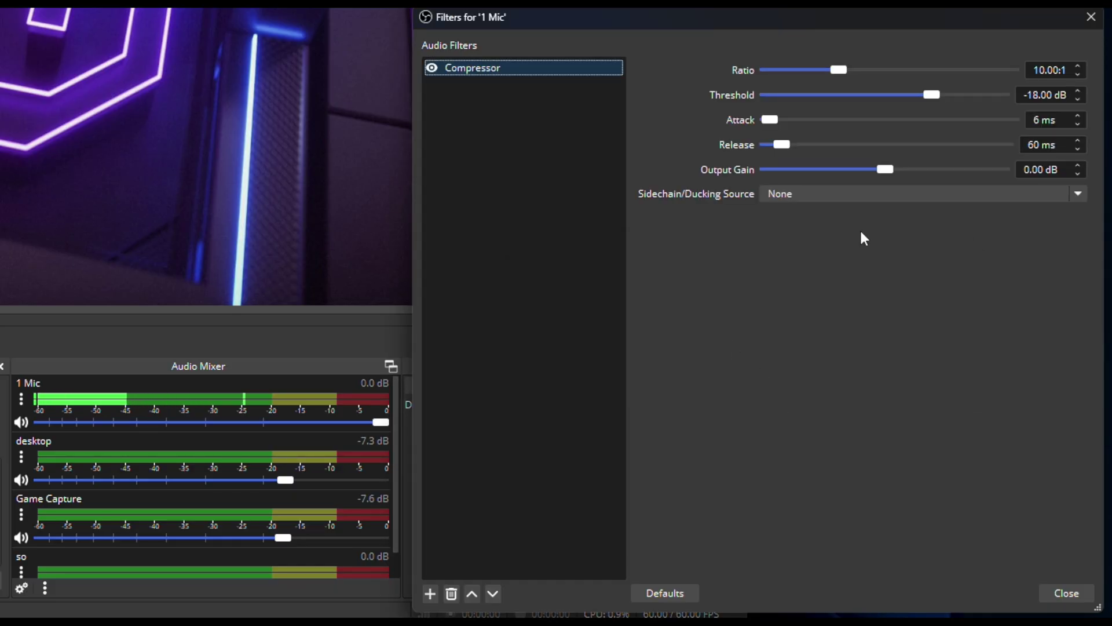
Set the Compressor's ratio to 4.00:1, threshold to 0.00 dB and output gain to 11.50 dB.
drag(838, 71, 792, 72)
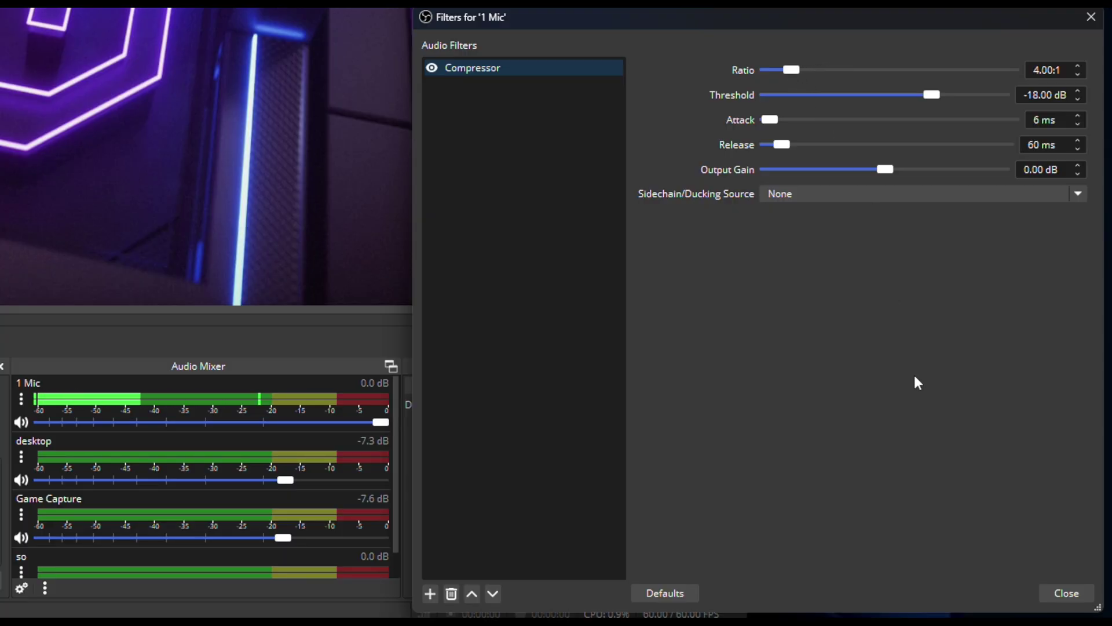
drag(928, 94, 998, 123)
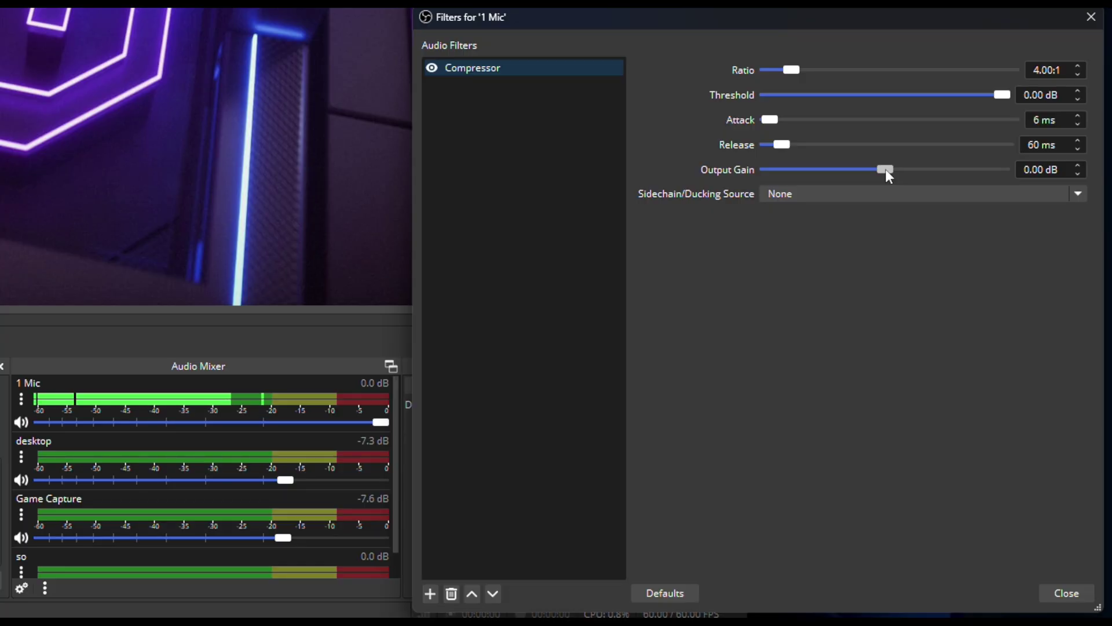
drag(885, 169, 924, 182)
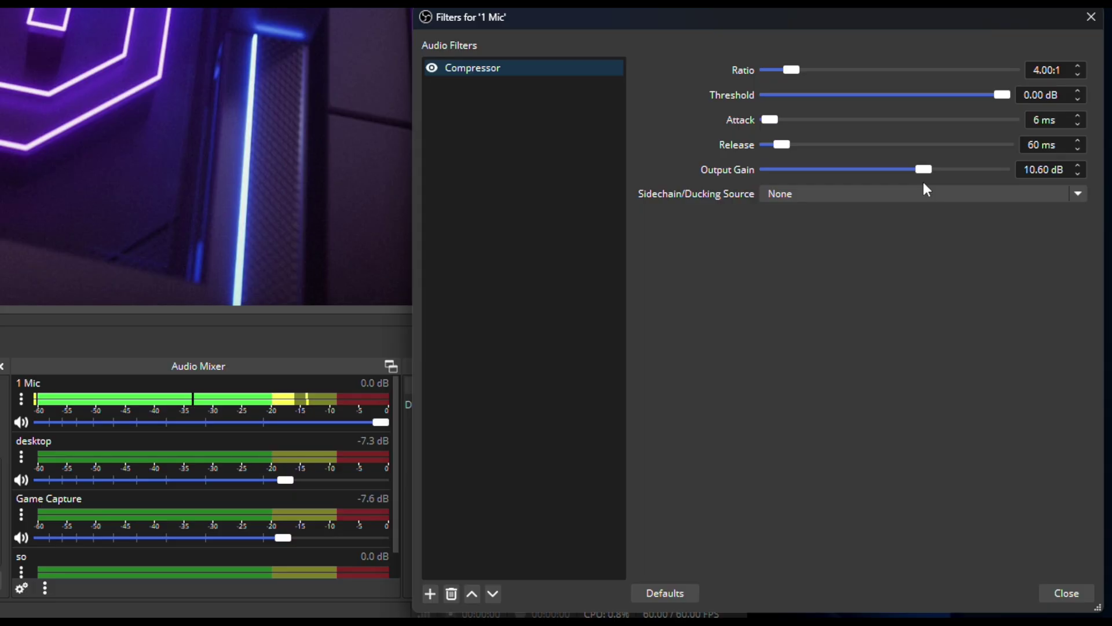
drag(923, 172, 926, 172)
drag(1002, 94, 944, 105)
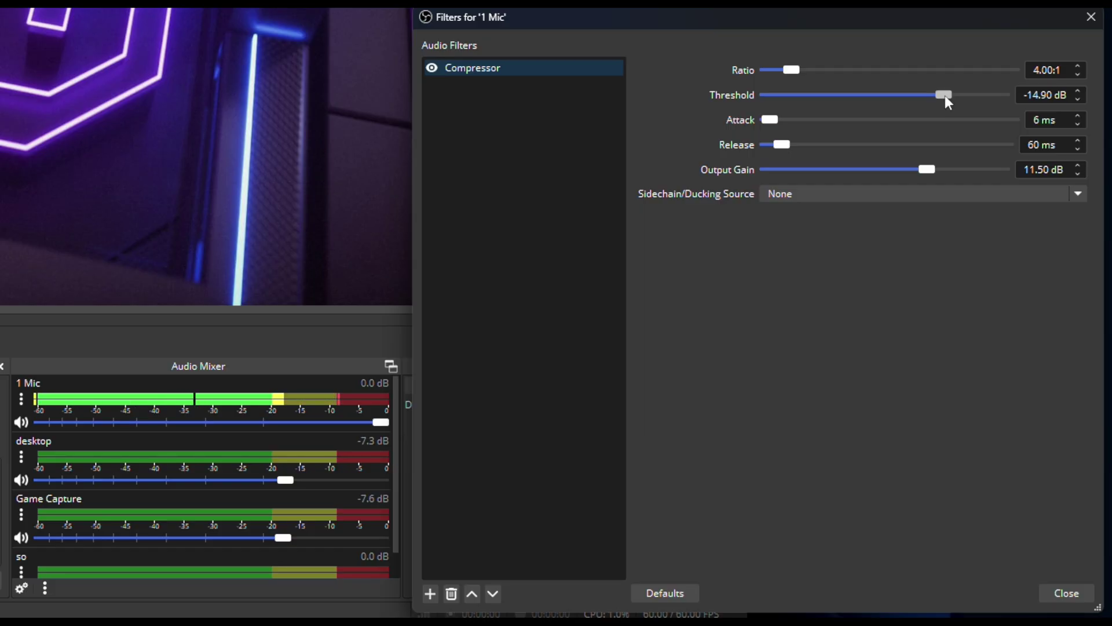
drag(944, 95, 1025, 99)
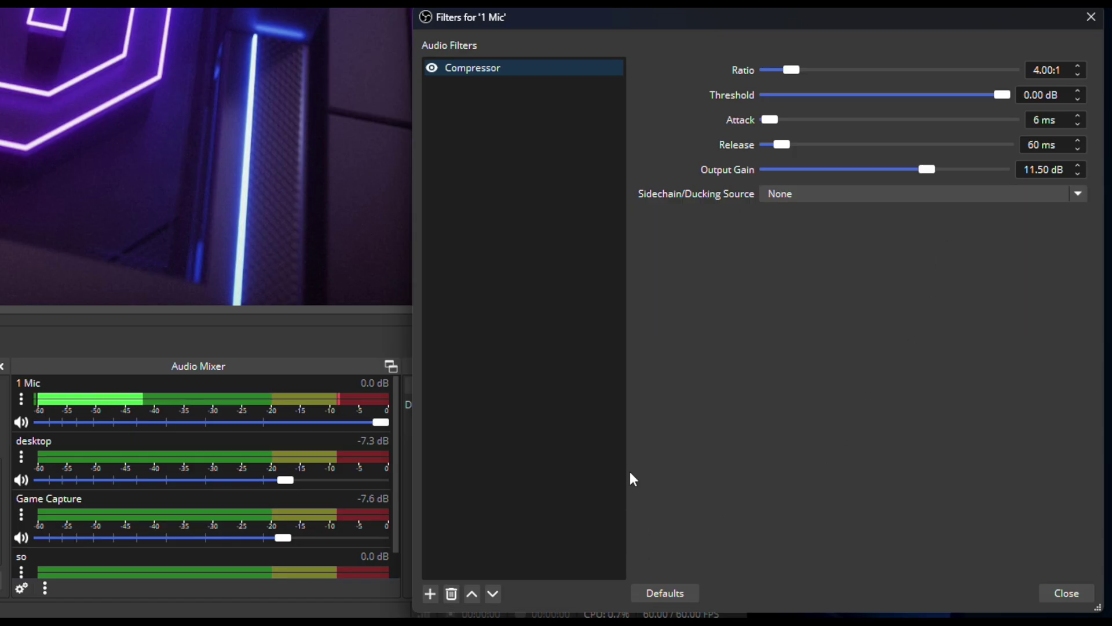
Add a Limiter filter to the microphone, keep it enabled and set its threshold to -7.90 dB.
click(431, 595)
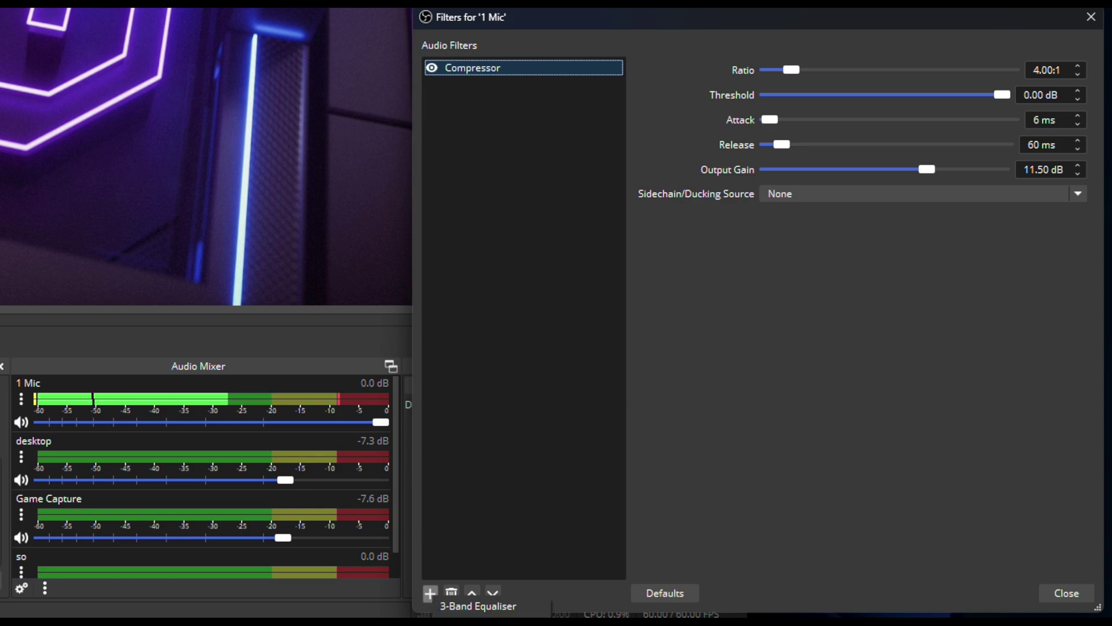
click(713, 331)
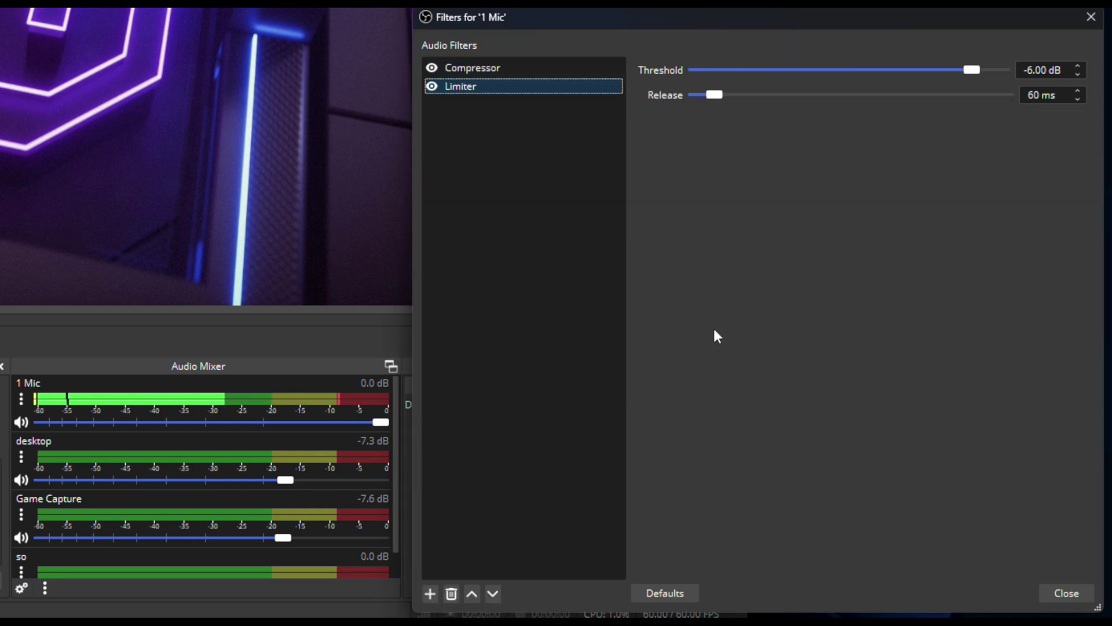
drag(974, 70, 953, 69)
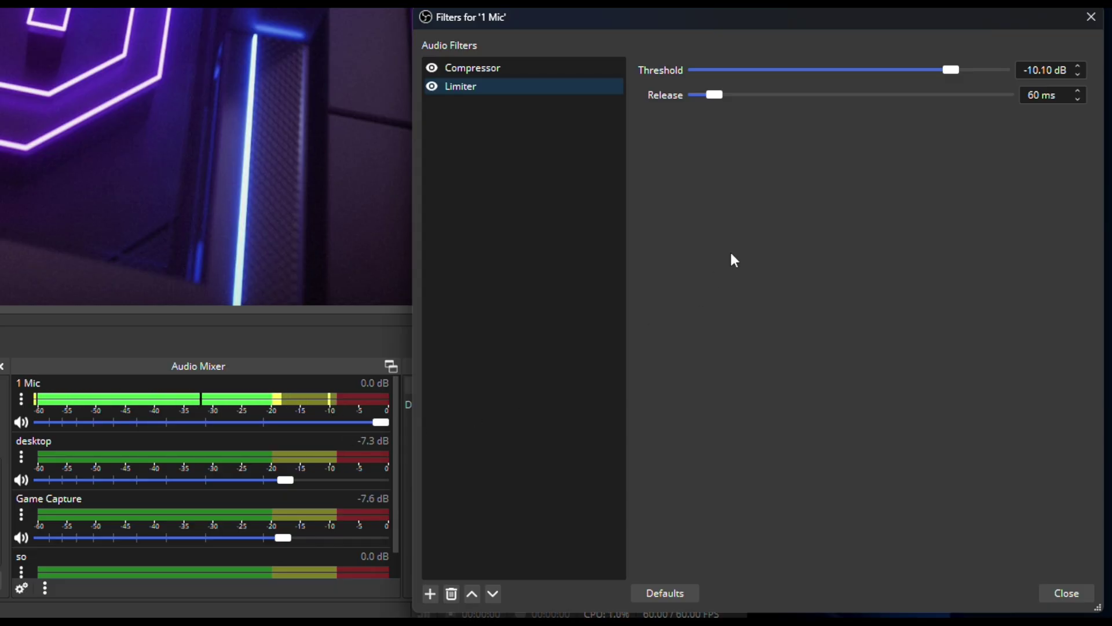
click(431, 87)
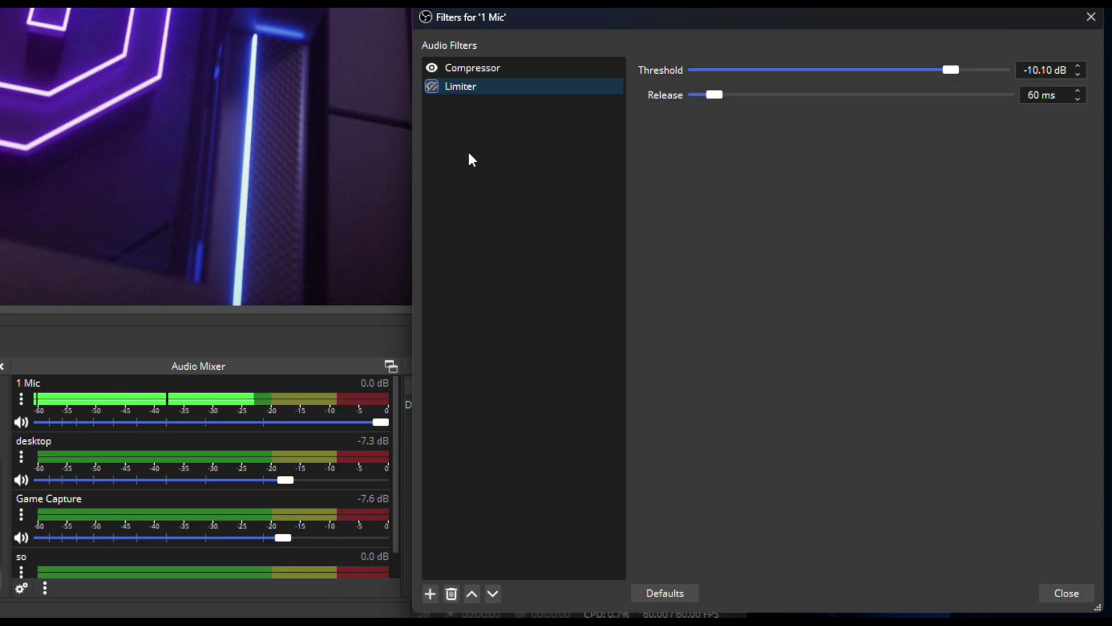
click(431, 86)
drag(949, 67, 960, 72)
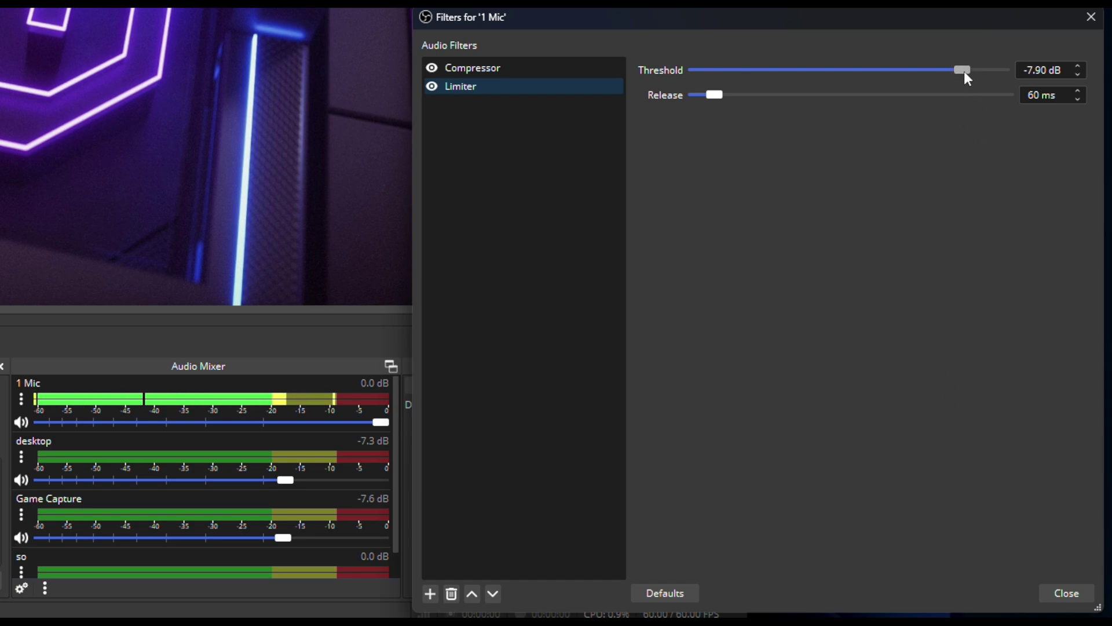
click(484, 71)
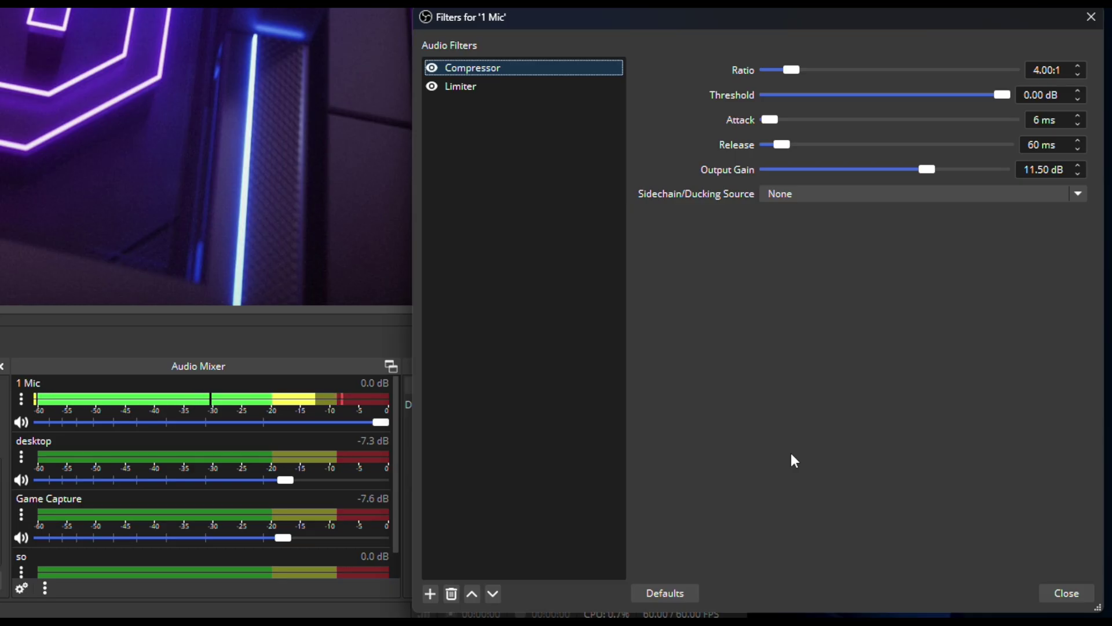
click(483, 93)
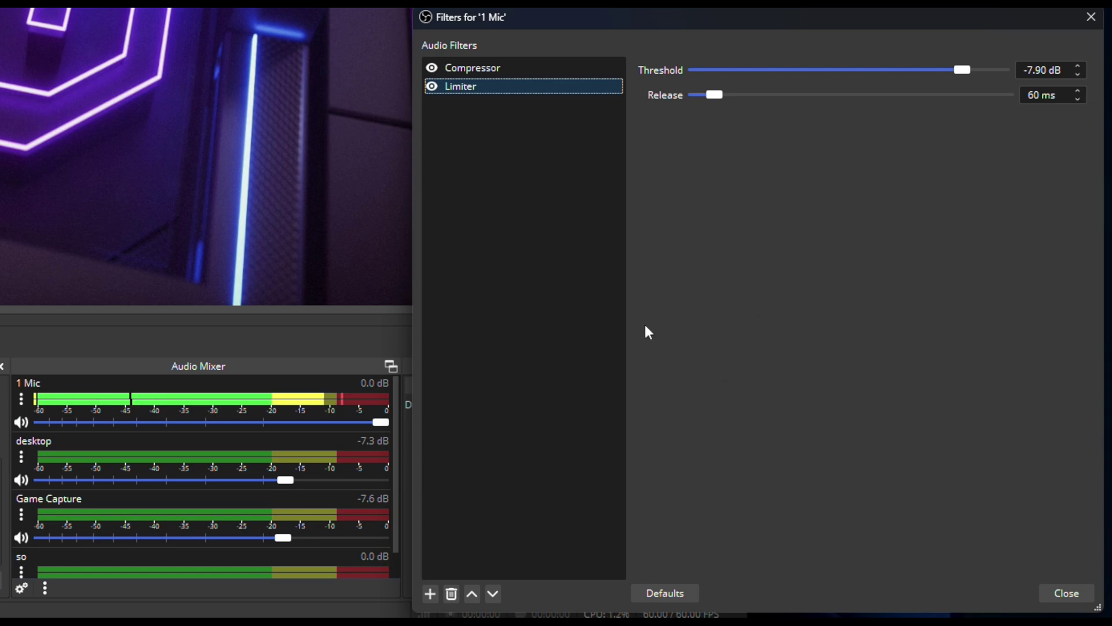
click(488, 67)
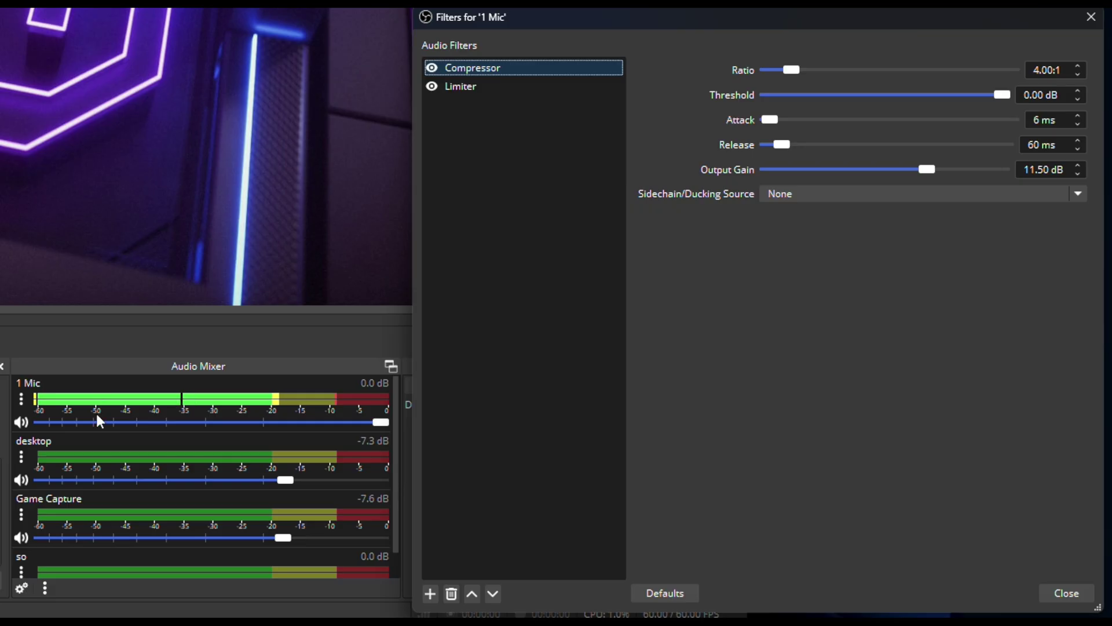
Add an Expander filter to the microphone, try its threshold at both extremes and set it to -46.70 dB.
click(429, 594)
click(475, 624)
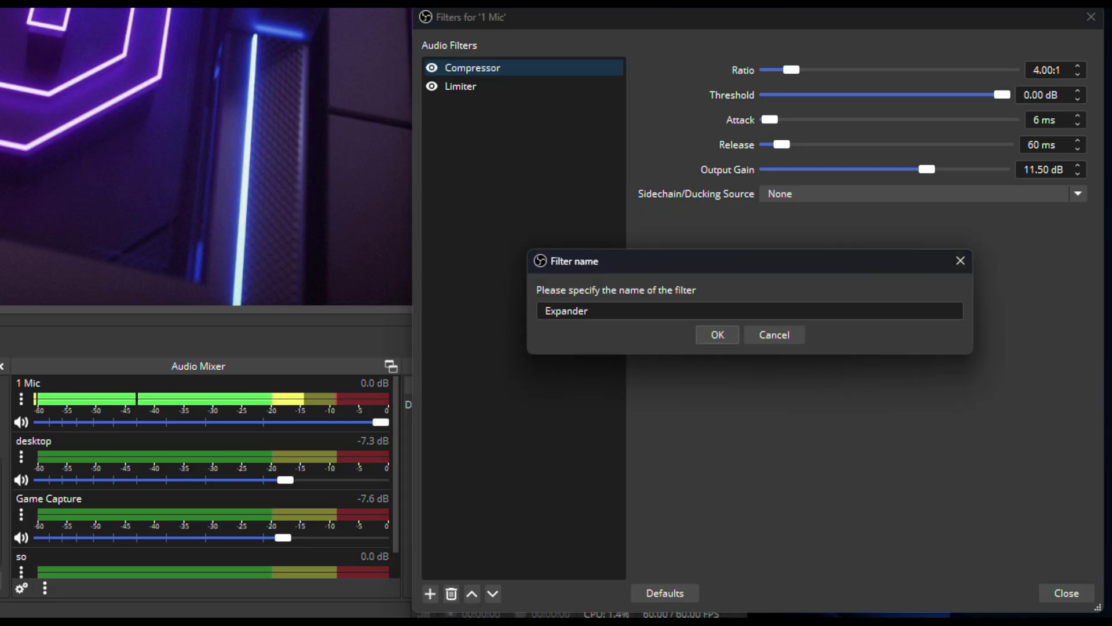
click(718, 335)
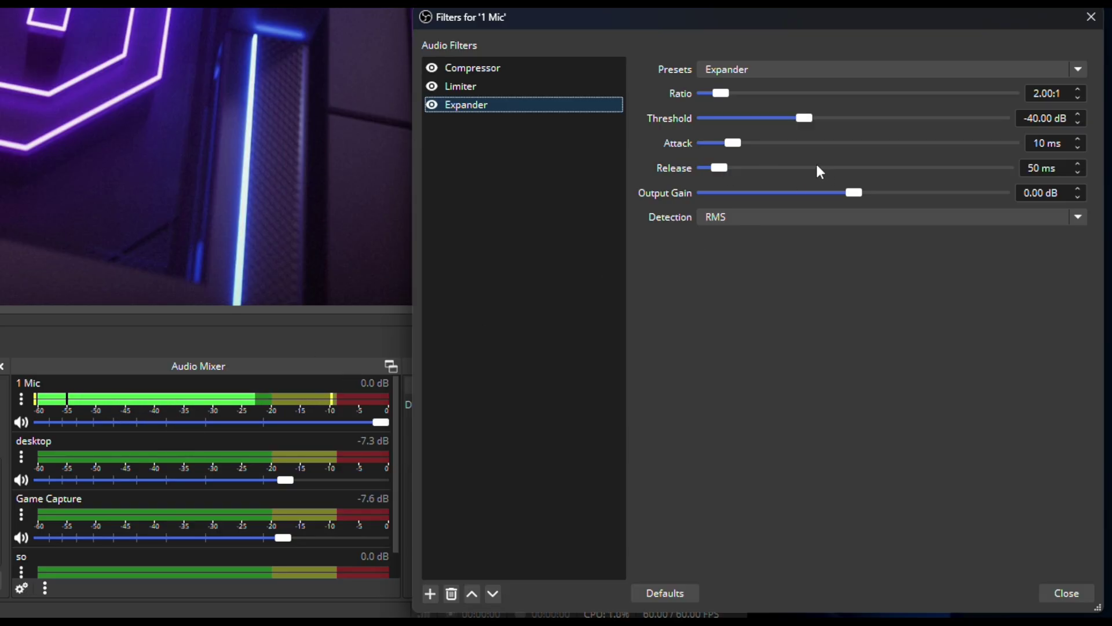
drag(805, 118, 702, 118)
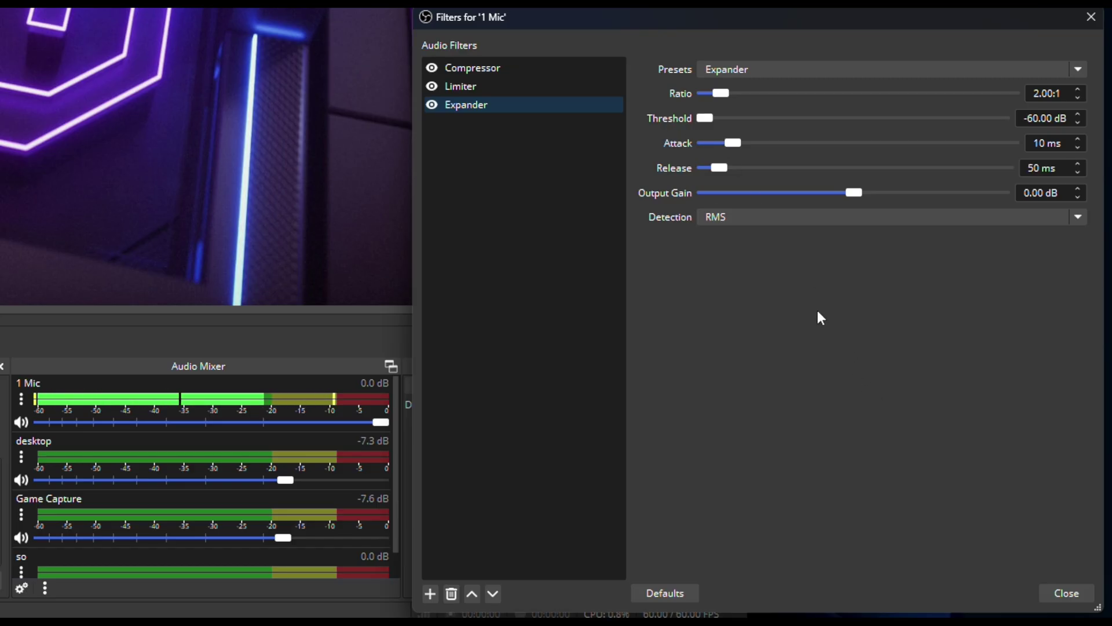
drag(704, 118, 1022, 135)
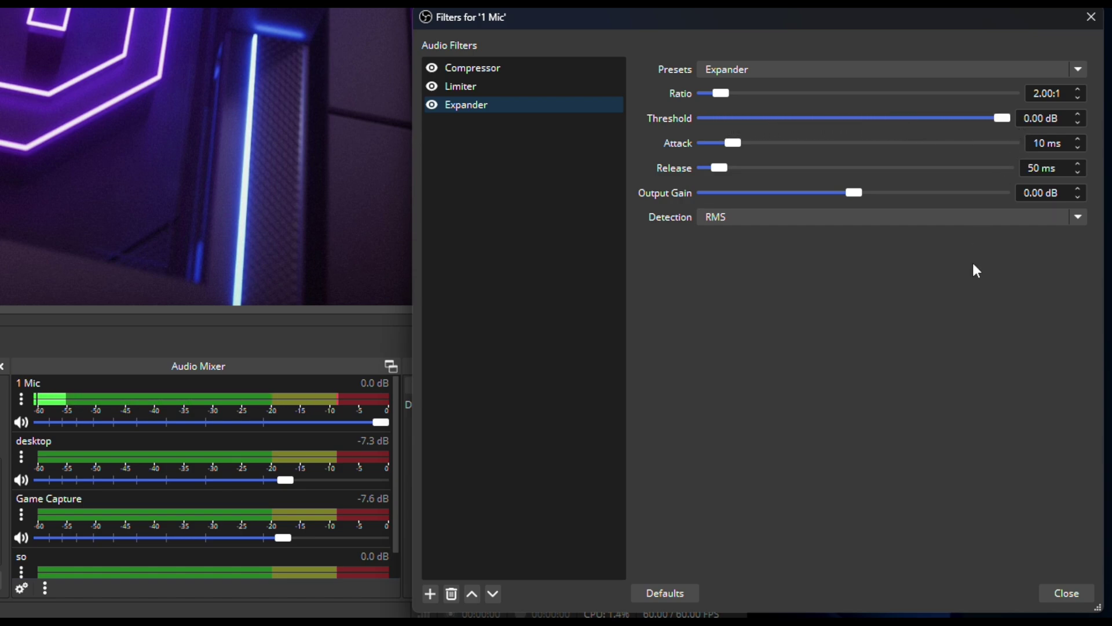
drag(1001, 117, 686, 129)
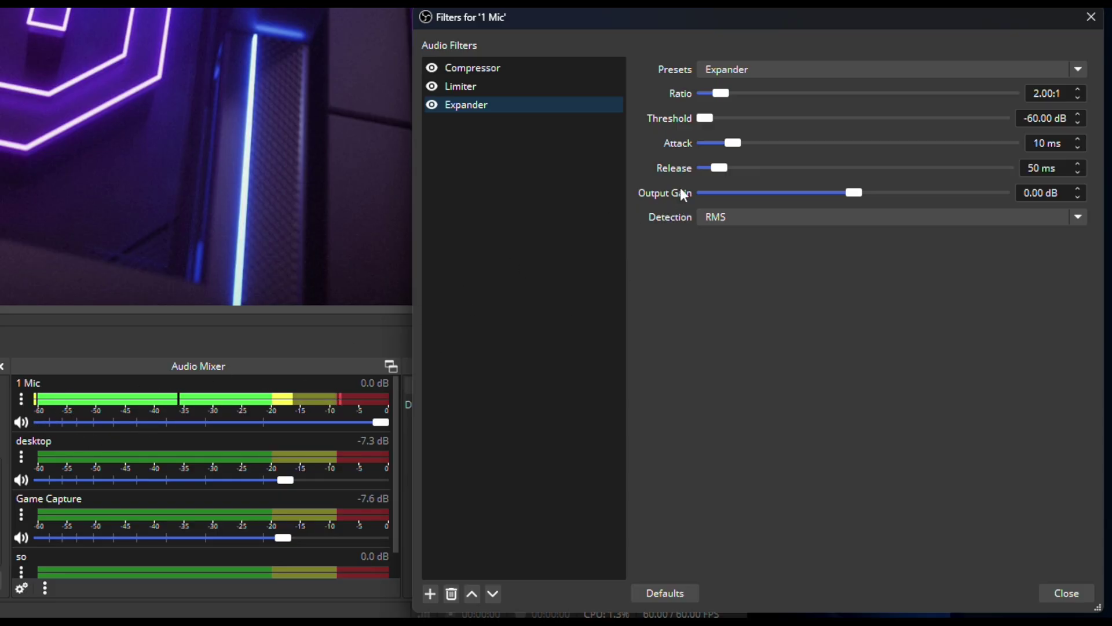
drag(704, 119, 755, 134)
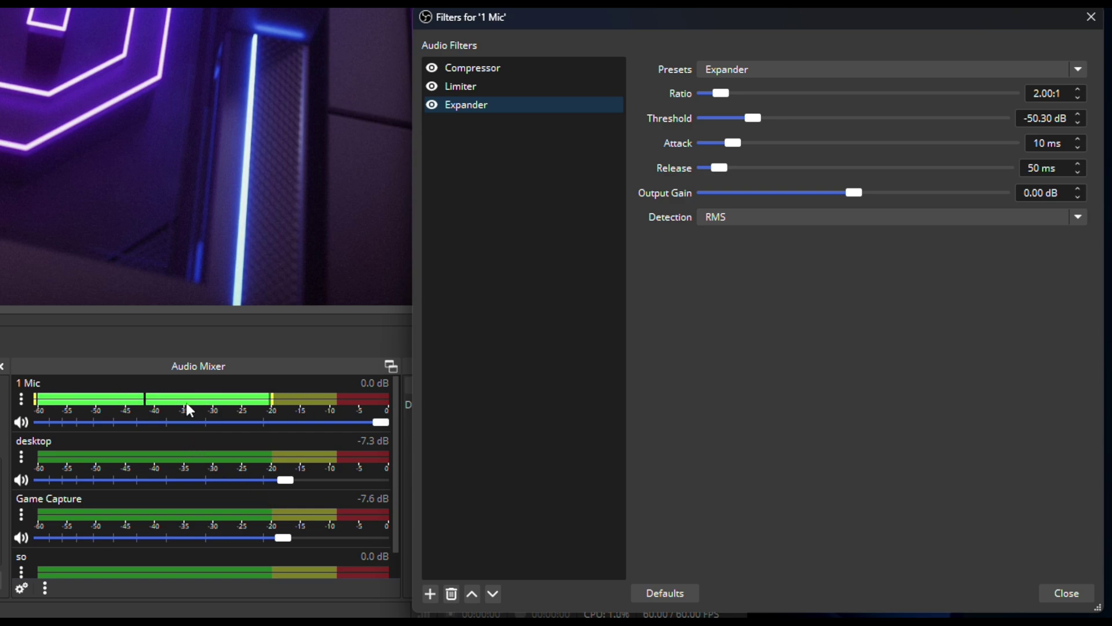
drag(756, 119, 773, 121)
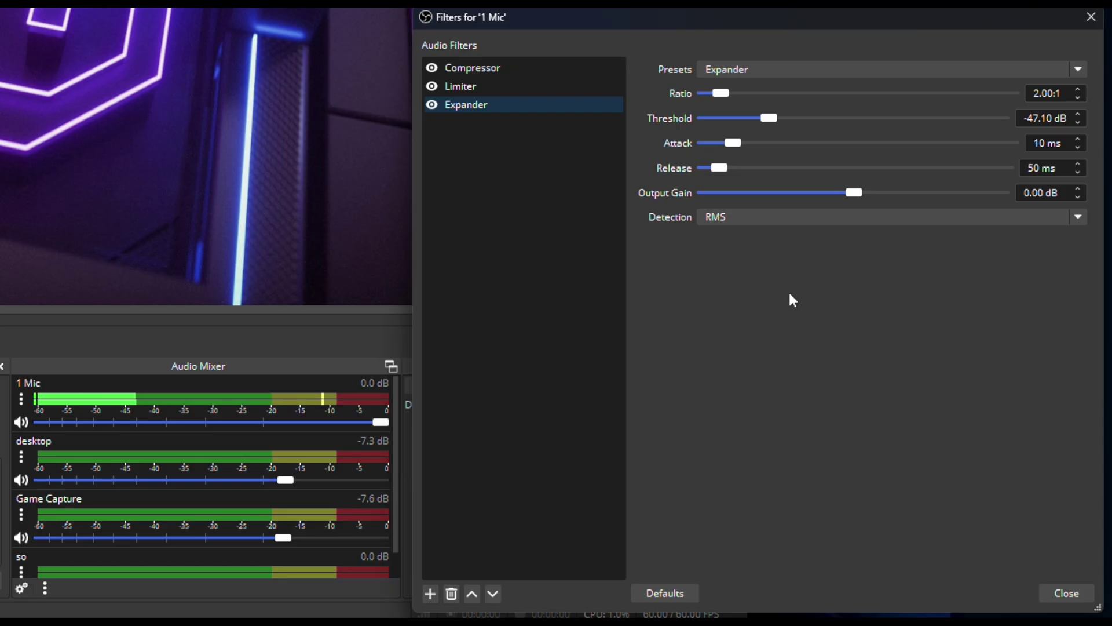
drag(767, 115, 737, 124)
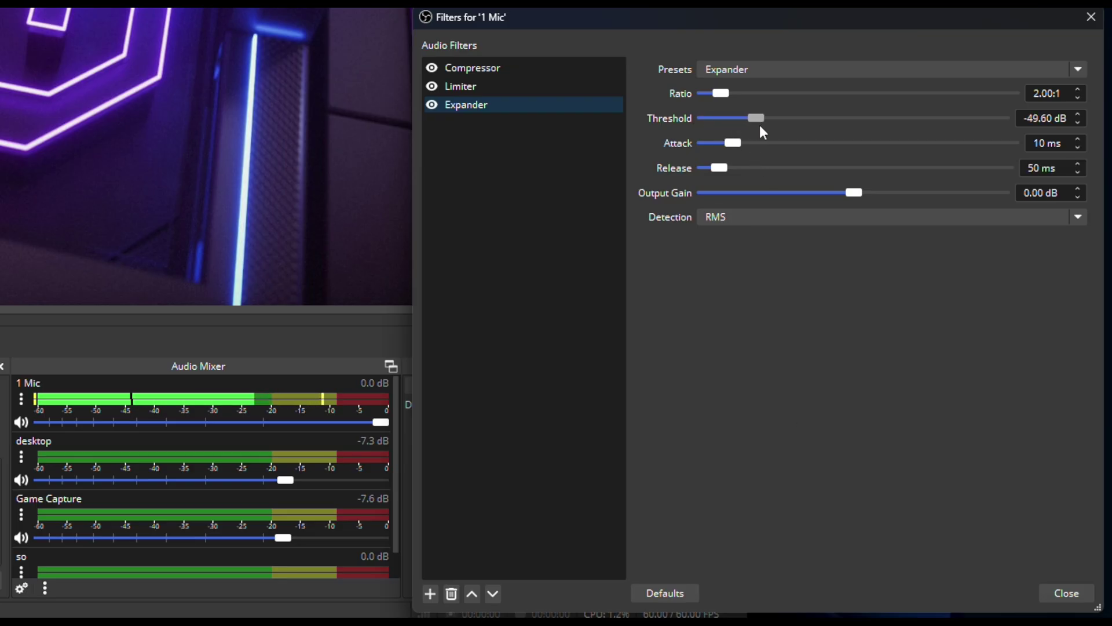
drag(764, 133, 777, 136)
Review the Compressor and Limiter settings, and set the Expander's threshold to -43.80 dB.
click(499, 68)
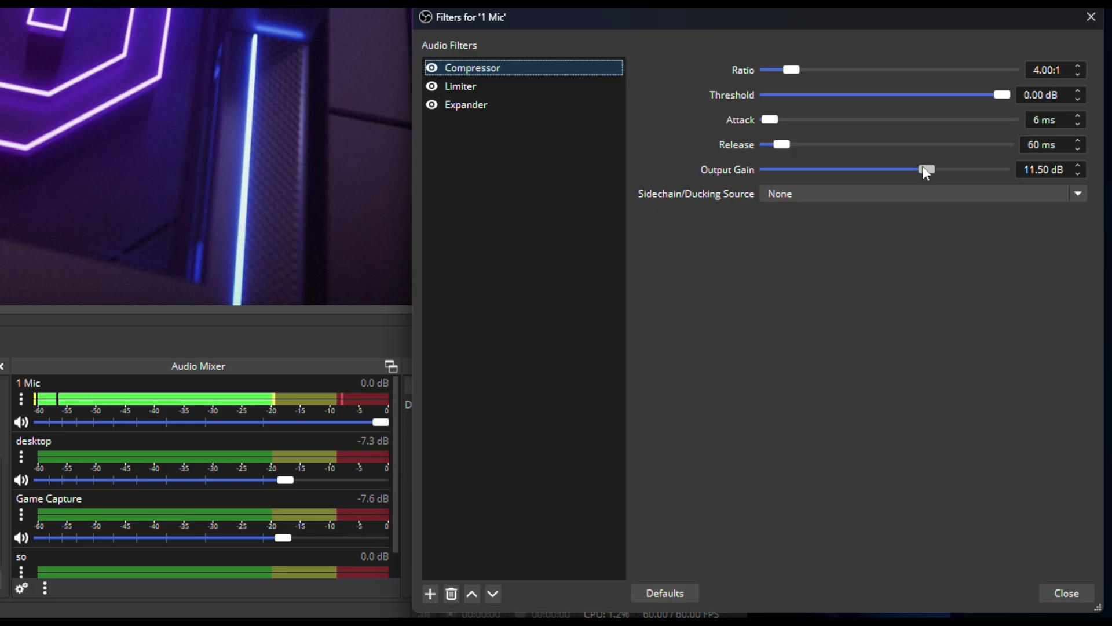
click(478, 86)
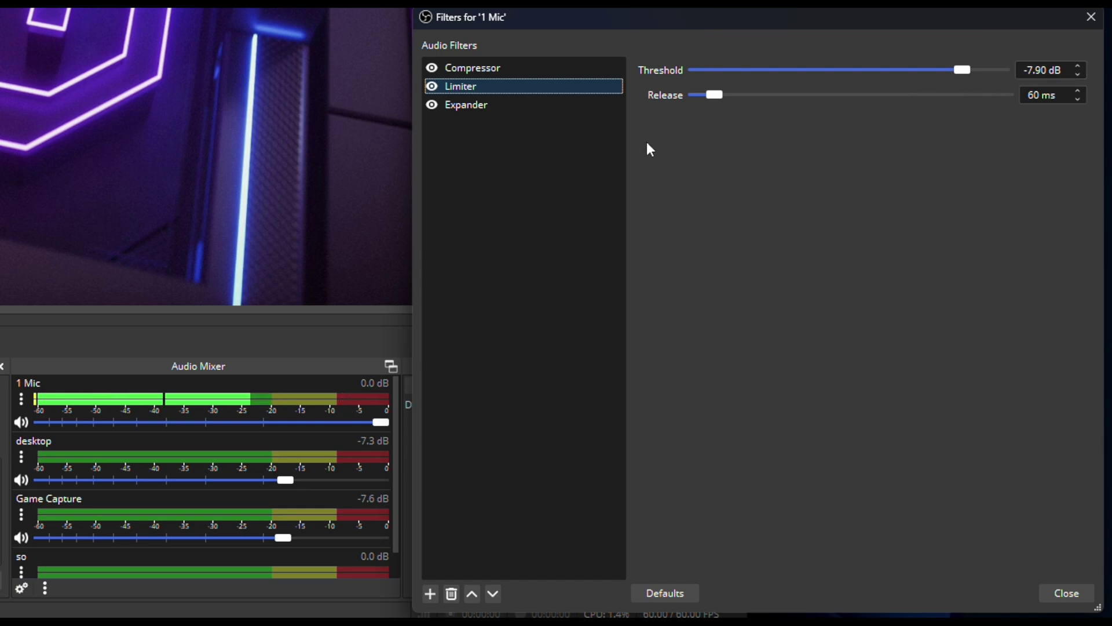
click(491, 104)
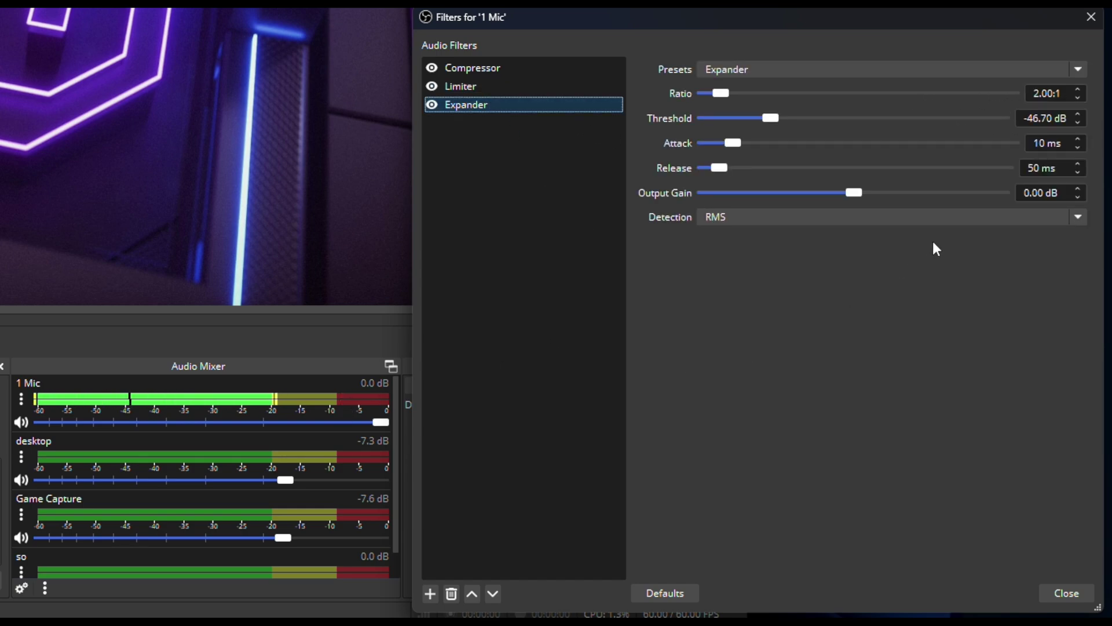
drag(774, 120, 758, 118)
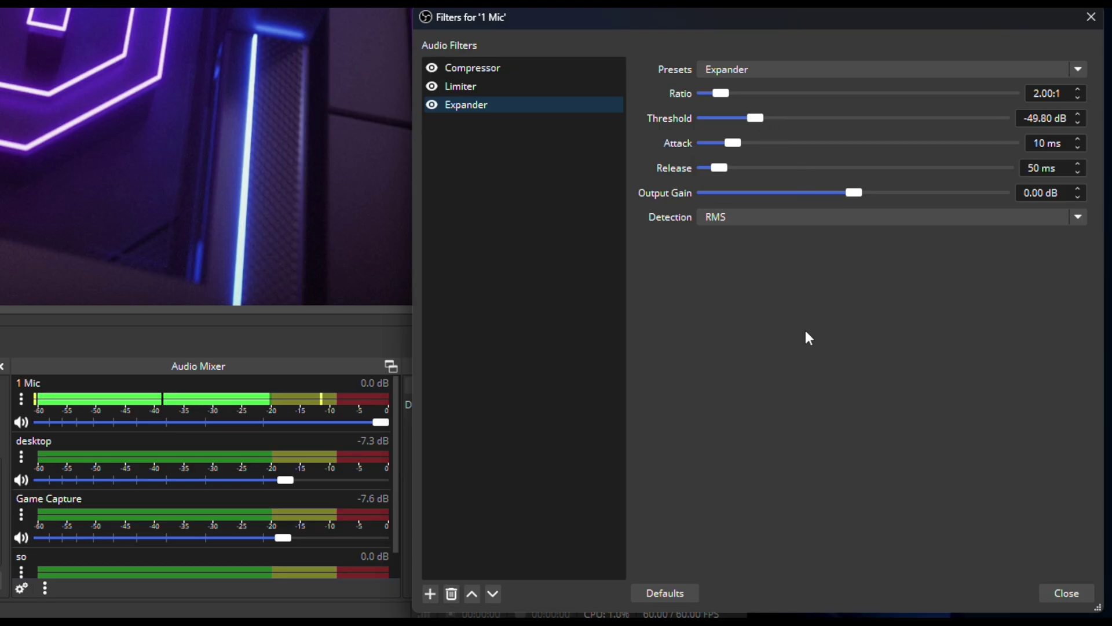
drag(752, 124, 782, 123)
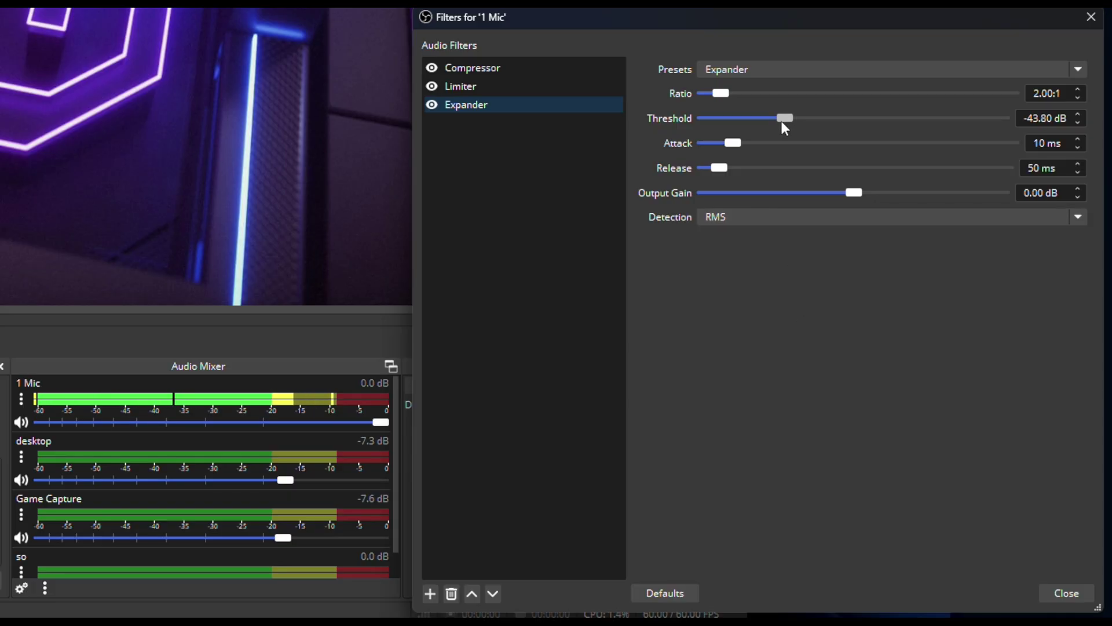